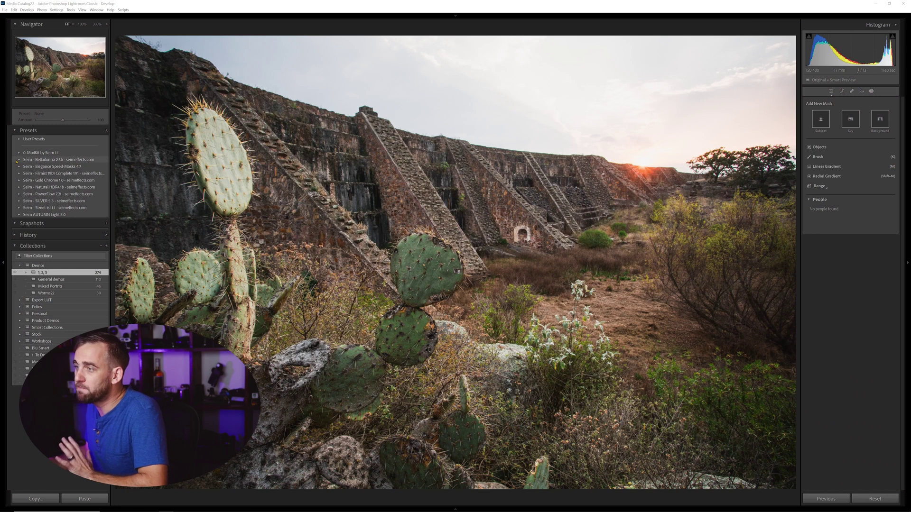
Expand the Seim - Elegance Speed-Masks 4.7 group and apply the Gavs A1 Background Fade preset.
{"action": "left_click", "coordinate": [18, 160]}
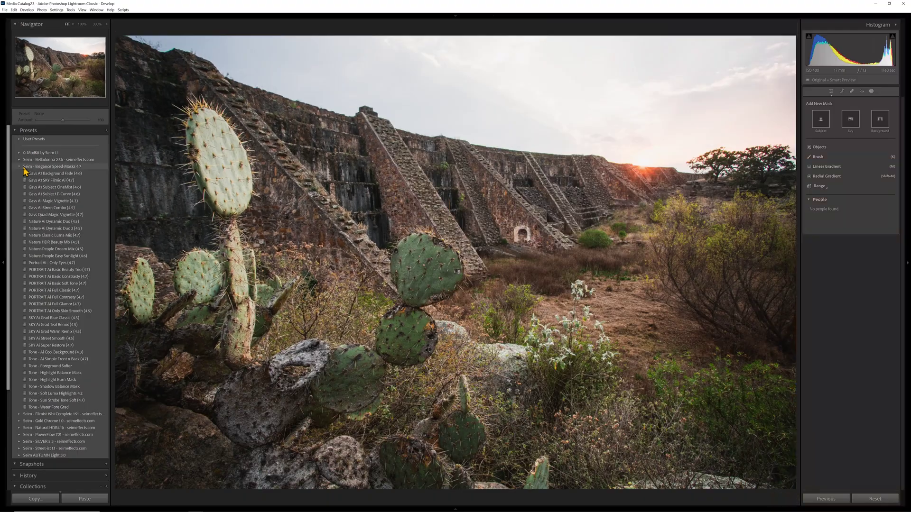
{"action": "left_click", "coordinate": [71, 193]}
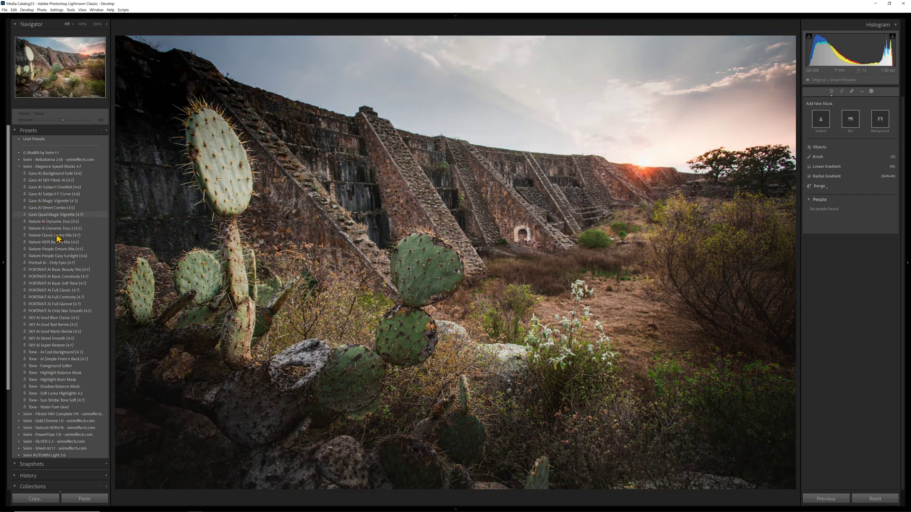
Apply Nature Classic Luma Mix (4.7), compare with masks hidden, and raise the Amount to 164.
{"action": "left_click", "coordinate": [57, 236]}
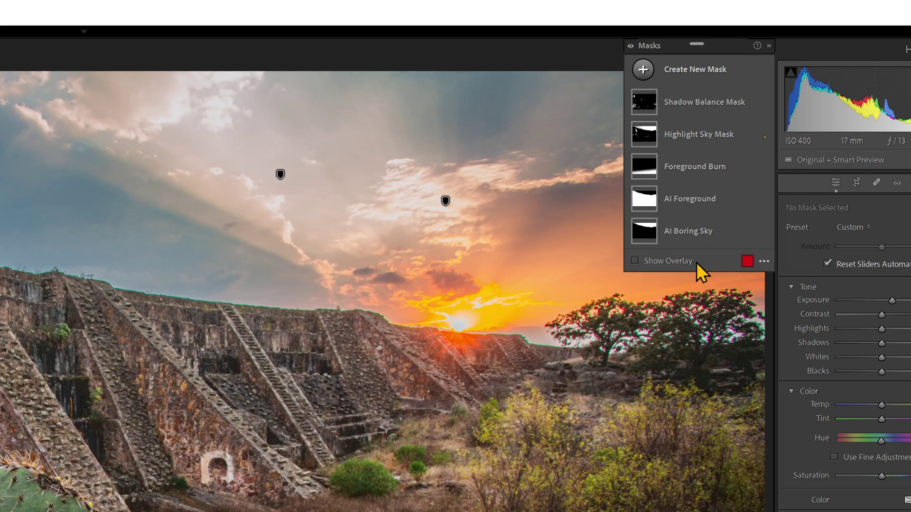
{"action": "left_click", "coordinate": [630, 46]}
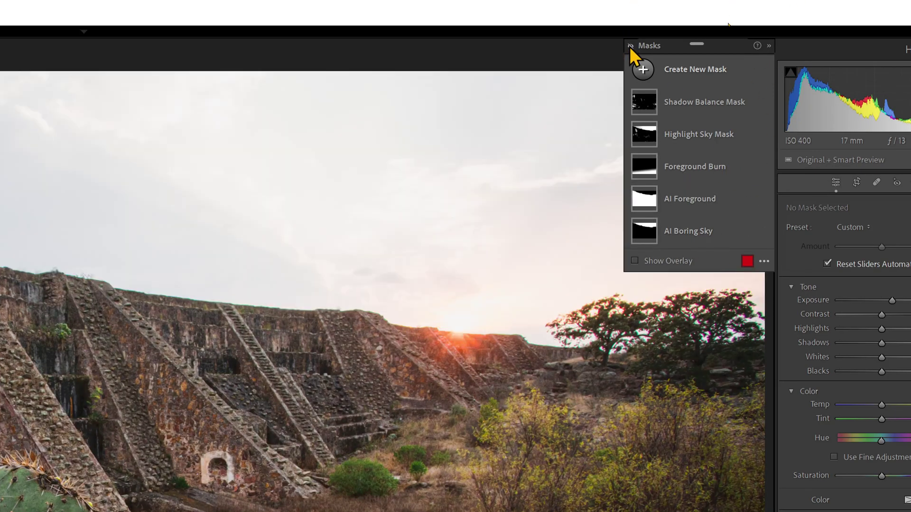
{"action": "left_click", "coordinate": [630, 47]}
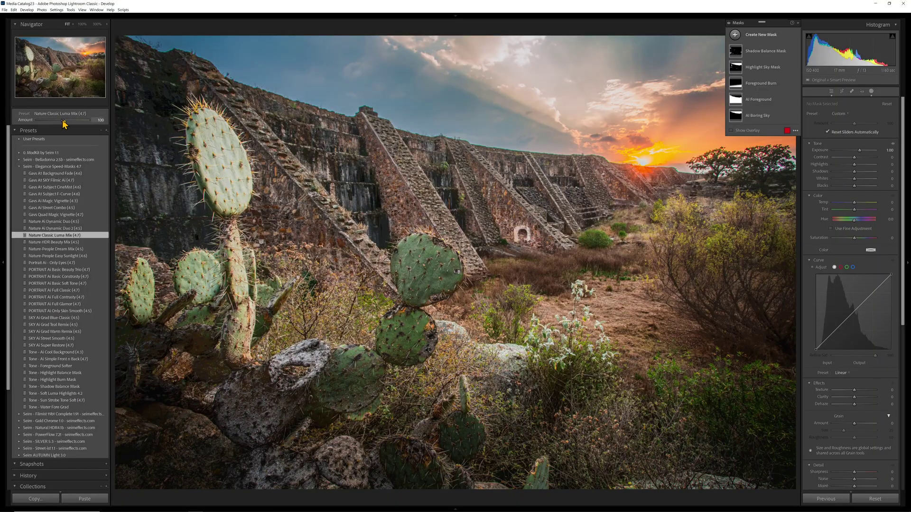
{"action": "mouse_move", "coordinate": [63, 121]}
{"action": "left_mouse_down"}
{"action": "mouse_move", "coordinate": [80, 121]}
{"action": "mouse_move", "coordinate": [57, 122]}
{"action": "left_mouse_up"}
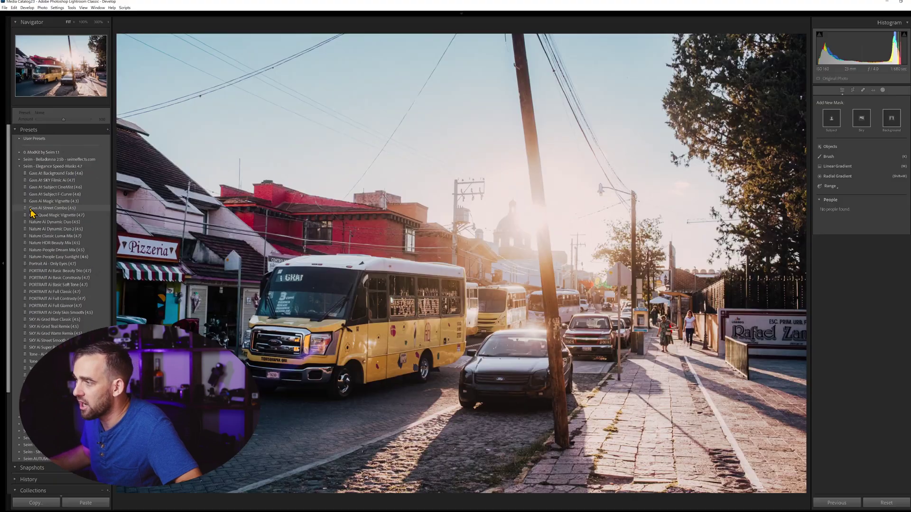
Apply Gavs Ai Street Combo (4.5) to the bus photo at Amount 72 and exit masking.
{"action": "left_click", "coordinate": [31, 208]}
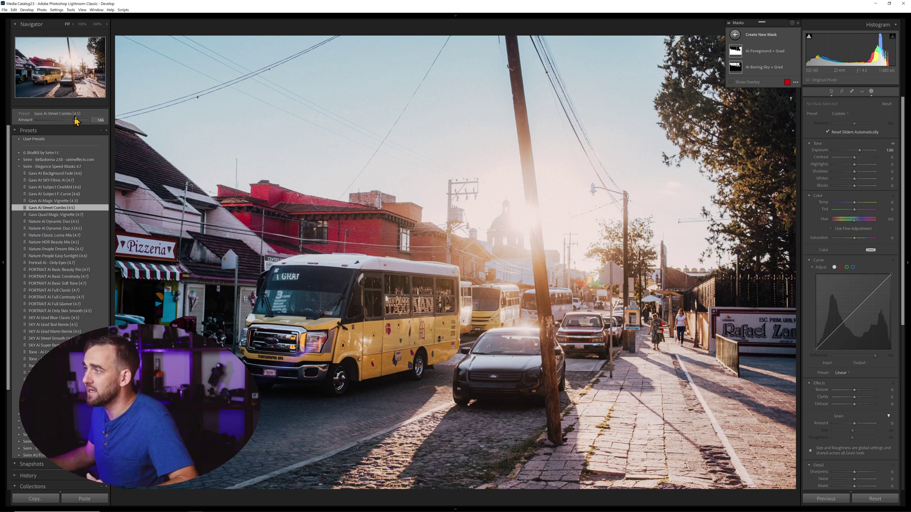
{"action": "left_click_drag", "start_coordinate": [77, 122], "coordinate": [55, 121]}
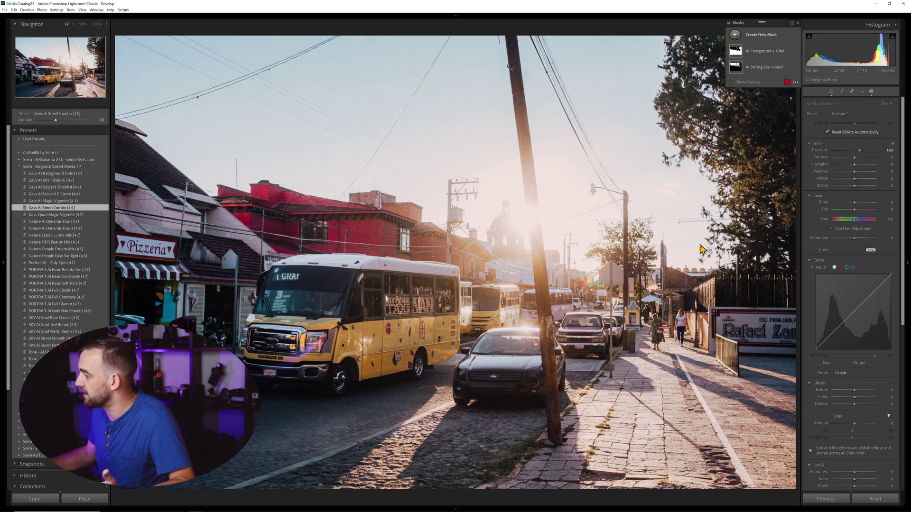
{"action": "key", "text": "shift+w"}
Nudge the Basic panel Exposure slightly below zero to darken the bus photo.
{"action": "left_click_drag", "start_coordinate": [856, 176], "coordinate": [854, 175]}
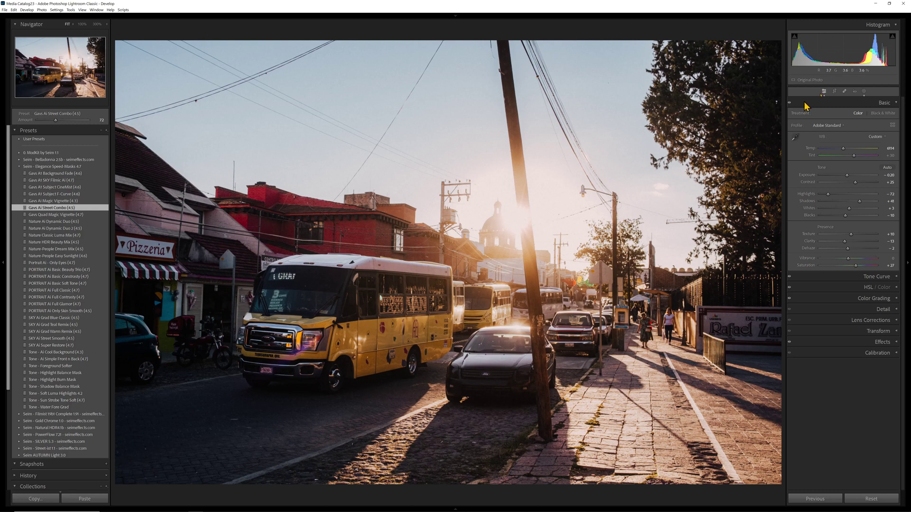
Add a new Objects mask using Rectangle Select drawn around the yellow bus.
{"action": "left_click", "coordinate": [864, 92]}
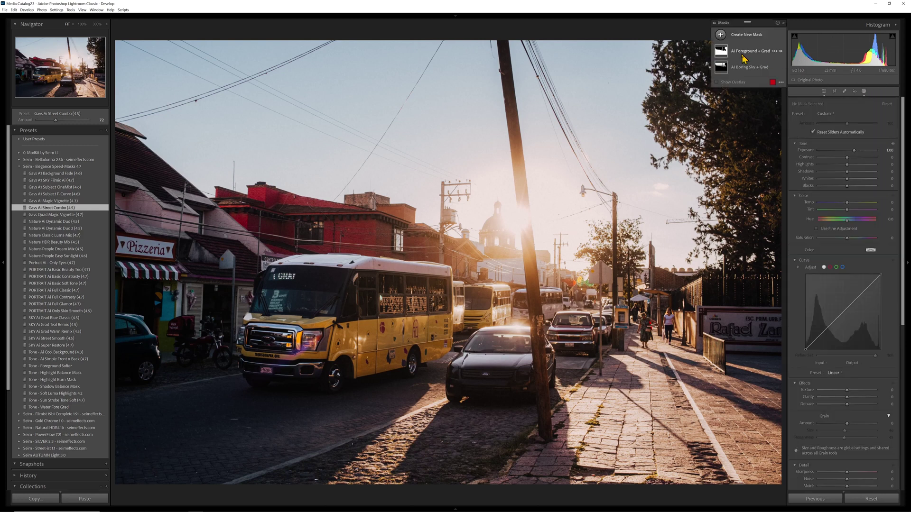
{"action": "left_click", "coordinate": [720, 35]}
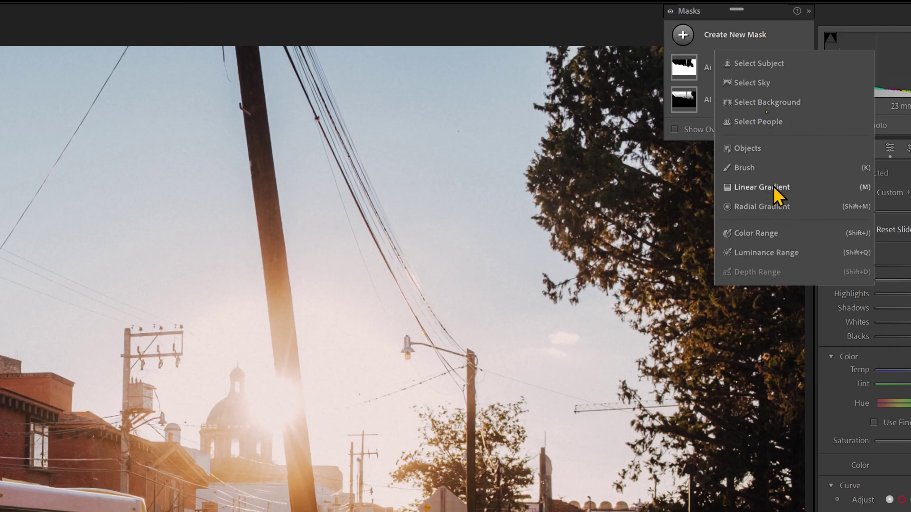
{"action": "left_click", "coordinate": [773, 148]}
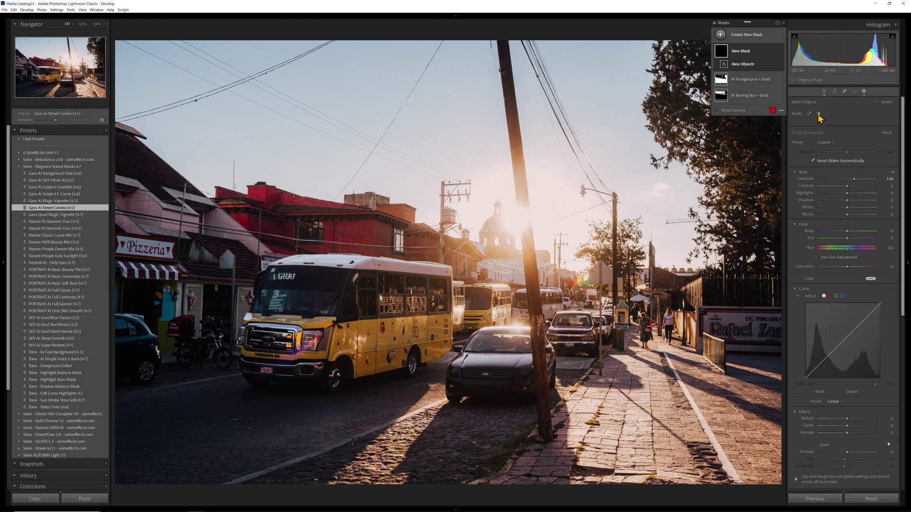
{"action": "left_click", "coordinate": [818, 114]}
{"action": "left_click_drag", "start_coordinate": [235, 247], "coordinate": [458, 378]}
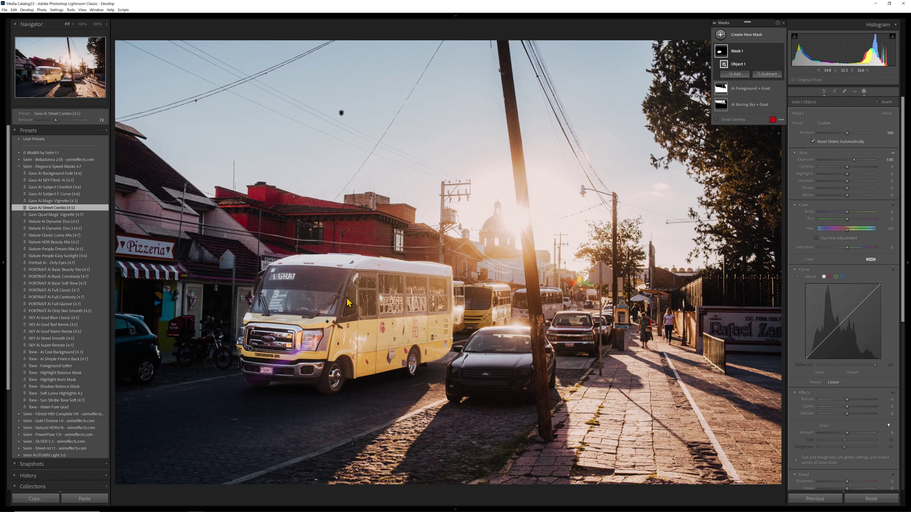
Apply the 1:02 Utility - Dodge Brush - Elegance4 preset to the bus mask.
{"action": "mouse_move", "coordinate": [726, 53]}
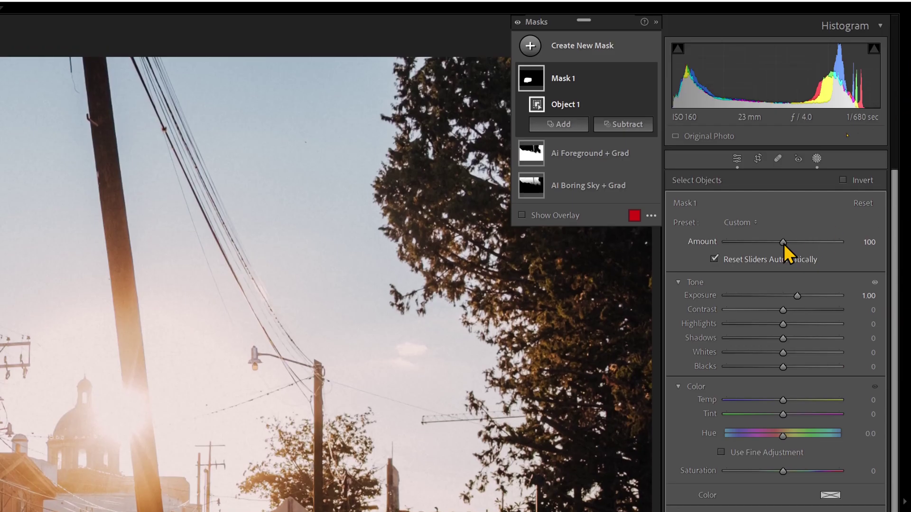
{"action": "left_click", "coordinate": [759, 222]}
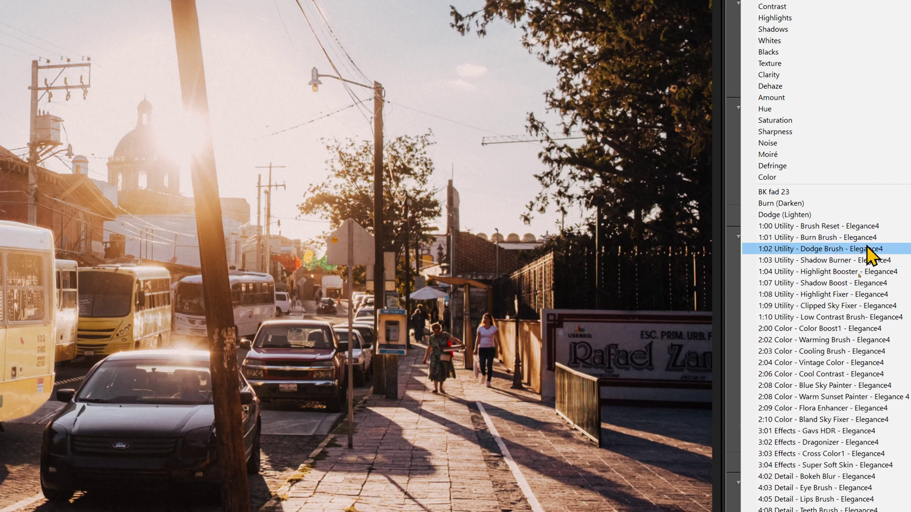
{"action": "left_click", "coordinate": [868, 251]}
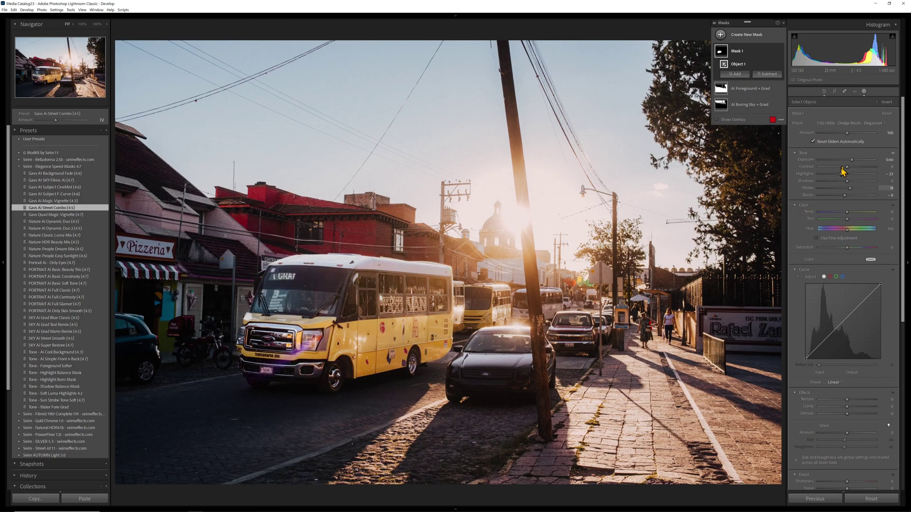
Ease the bus mask's Exposure to 0.34, toggling the mask to compare, and open the Add-to-mask choices.
{"action": "left_click_drag", "start_coordinate": [851, 160], "coordinate": [851, 161]}
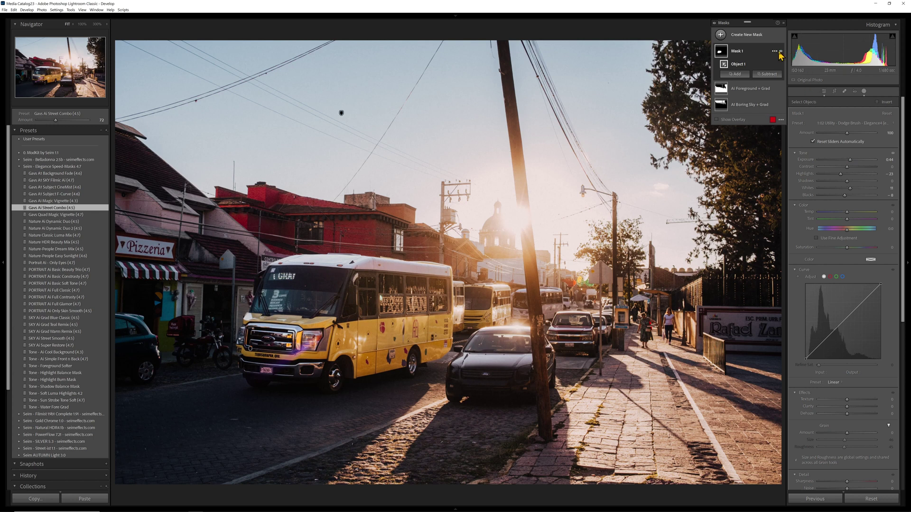
{"action": "left_click", "coordinate": [781, 51]}
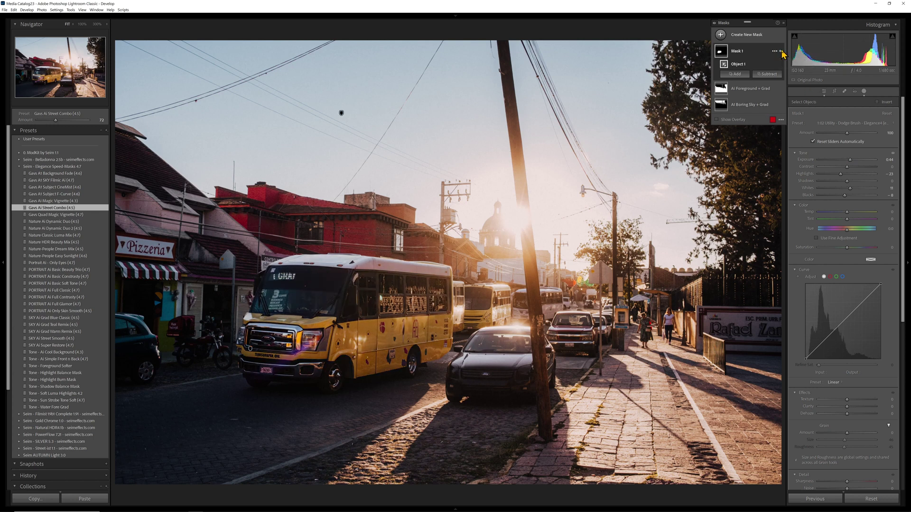
{"action": "left_click", "coordinate": [781, 51]}
{"action": "left_click", "coordinate": [781, 52]}
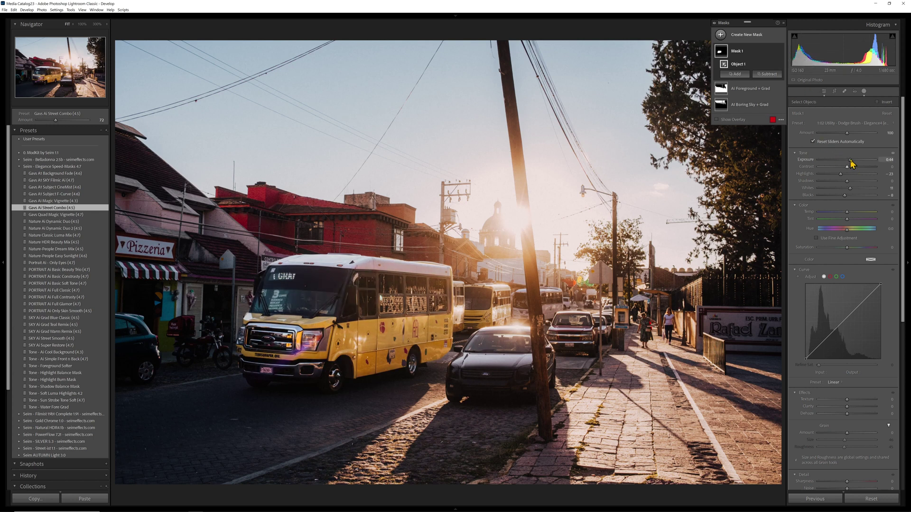
{"action": "left_click_drag", "start_coordinate": [851, 163], "coordinate": [850, 163]}
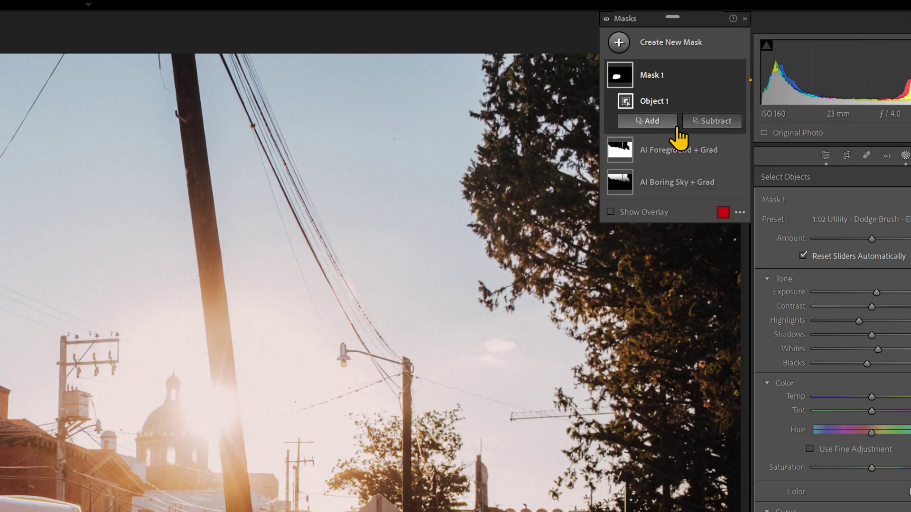
{"action": "left_click", "coordinate": [650, 124]}
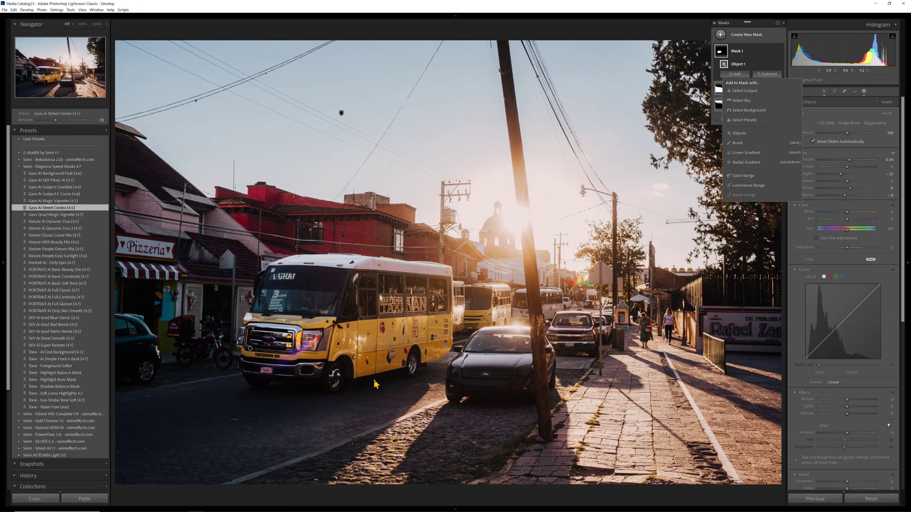
Dismiss the Add-to-mask menu and select the Ai Foreground + Grad mask to review it.
{"action": "key", "text": "Escape"}
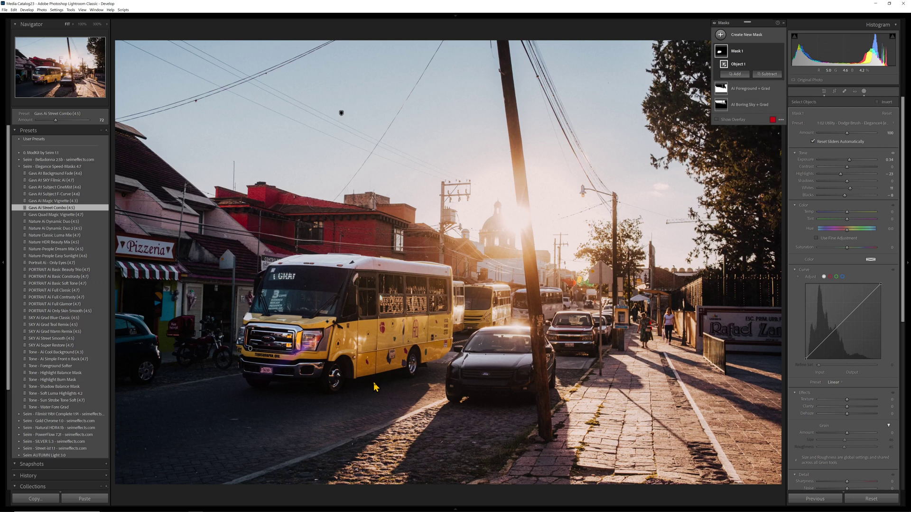
{"action": "left_click", "coordinate": [757, 91]}
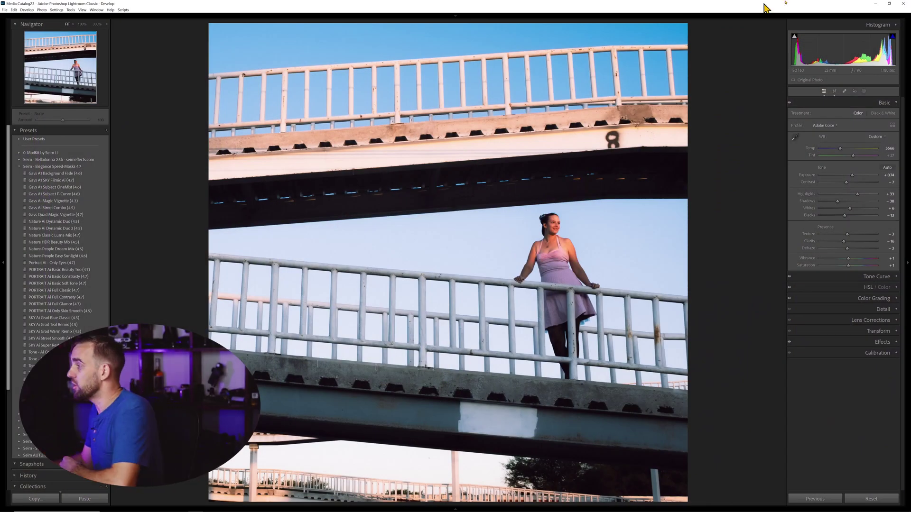
Start an Objects mask on the bridge portrait by boxing the woman.
{"action": "left_click", "coordinate": [864, 92]}
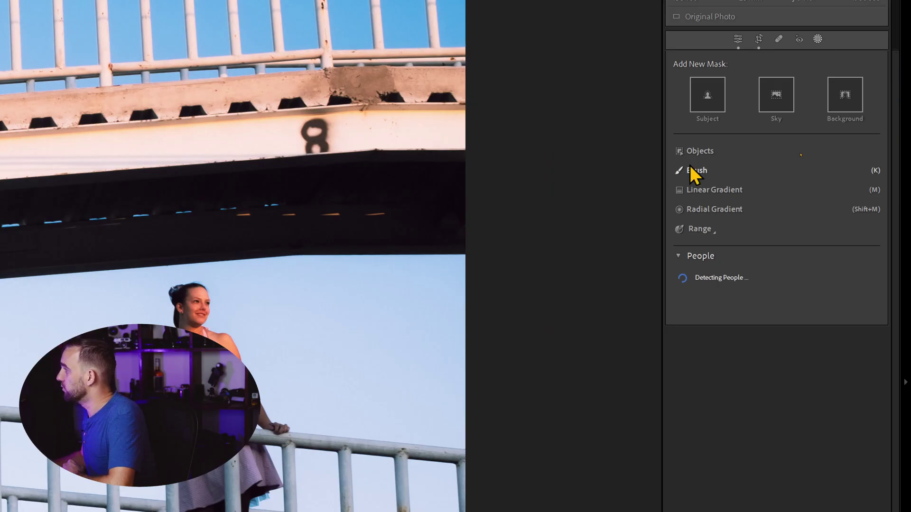
{"action": "left_click", "coordinate": [700, 151]}
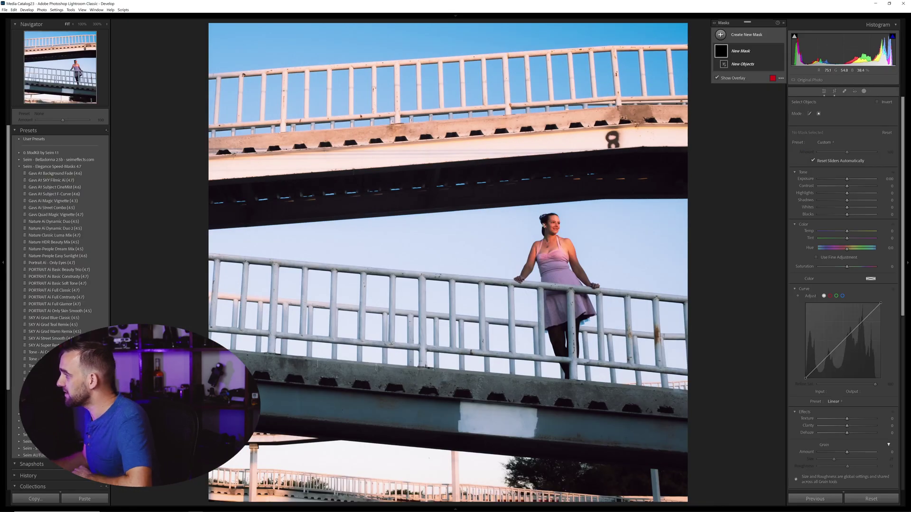
{"action": "left_click_drag", "start_coordinate": [523, 204], "coordinate": [559, 253]}
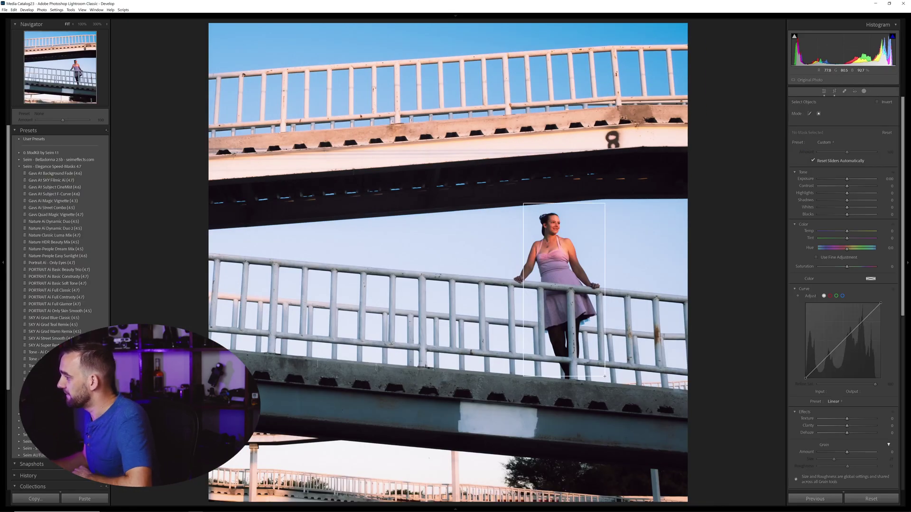
{"action": "left_click_drag", "start_coordinate": [605, 376], "coordinate": [605, 376]}
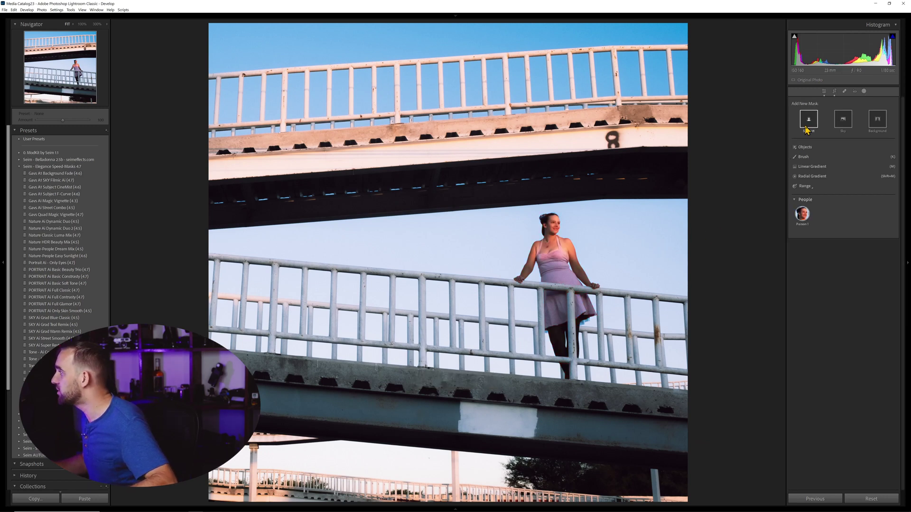
Choose Subject in the Masking panel to auto-mask the photo's main subject.
{"action": "left_click", "coordinate": [808, 128]}
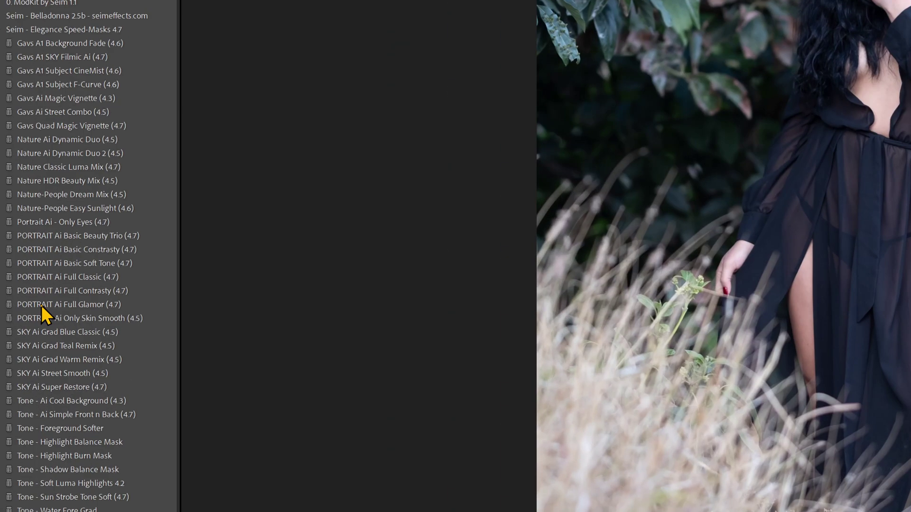
Apply PORTRAIT Ai Full Glamor (4.7), adding eleven masks including Hair, Lips, Skin and Background.
{"action": "left_click", "coordinate": [41, 305]}
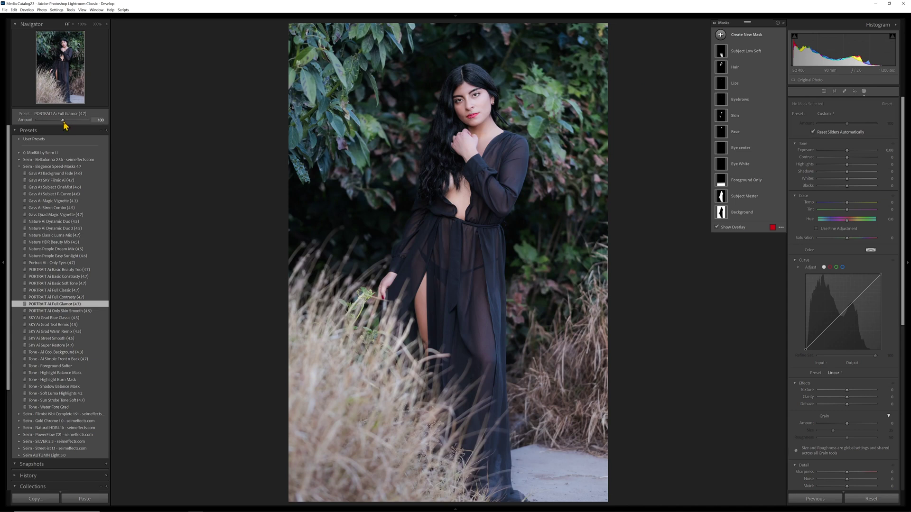
Compare the Full Glamor preset at Amount 184 and 0 with masks hidden, then settle at 65.
{"action": "left_click_drag", "start_coordinate": [82, 121], "coordinate": [101, 125]}
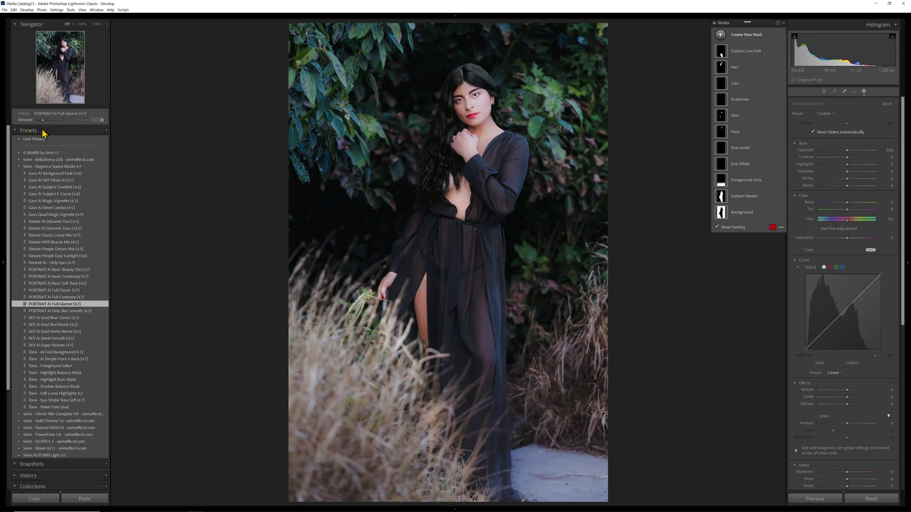
{"action": "left_click_drag", "start_coordinate": [43, 133], "coordinate": [86, 131]}
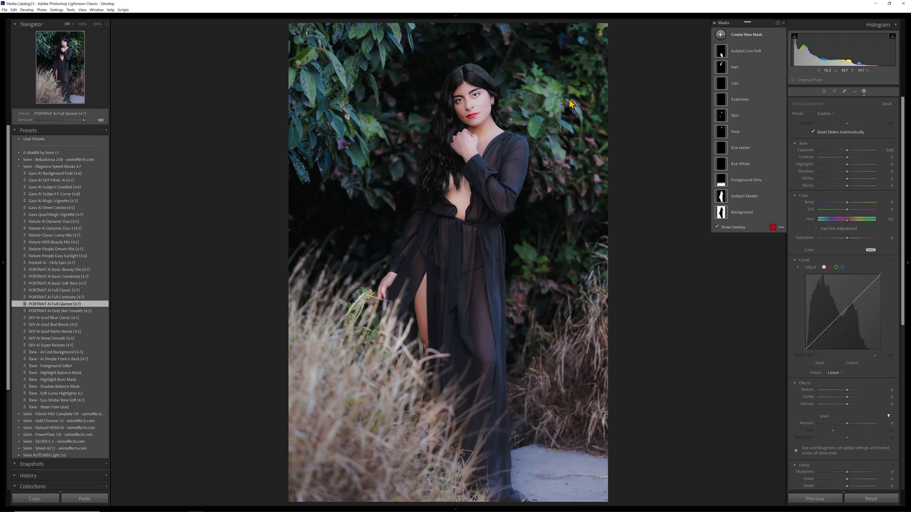
{"action": "left_click", "coordinate": [714, 23]}
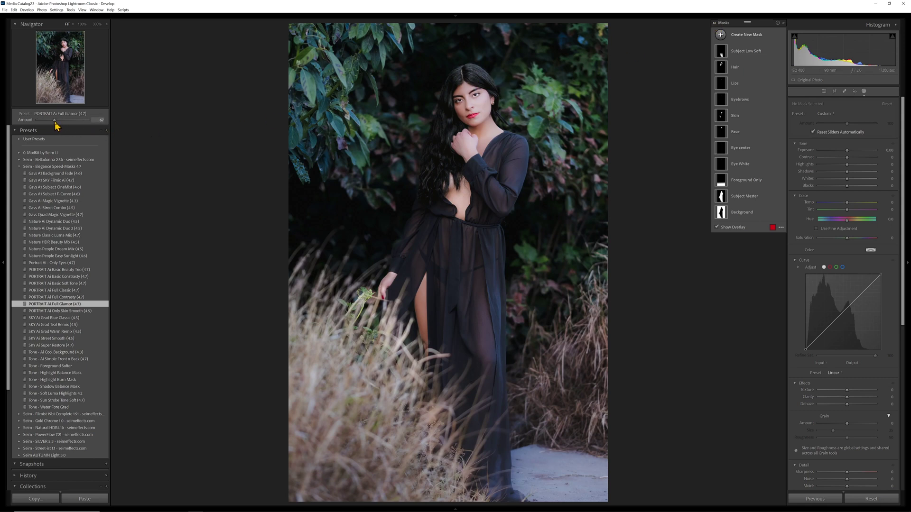
{"action": "left_click_drag", "start_coordinate": [55, 122], "coordinate": [84, 117]}
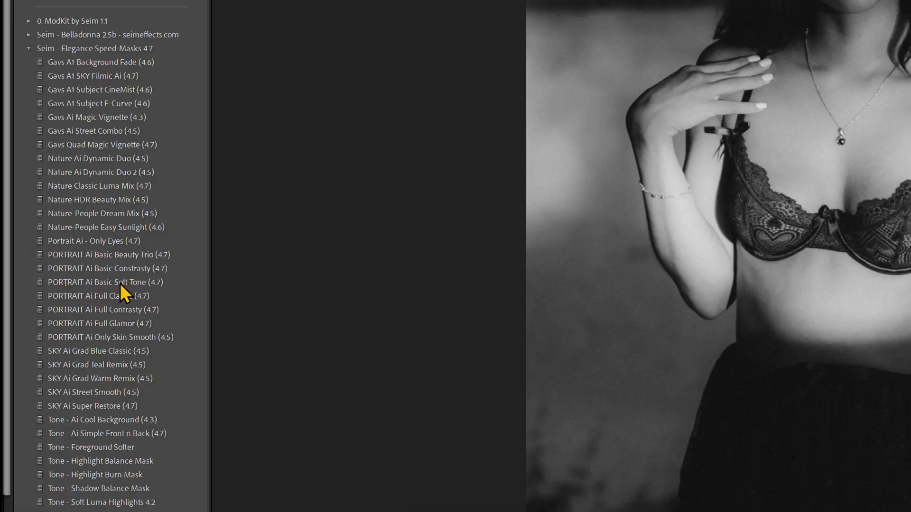
Apply PORTRAIT Ai Basic Soft Tone (4.7) to the black-and-white portrait, reapplying it once.
{"action": "left_click", "coordinate": [121, 283]}
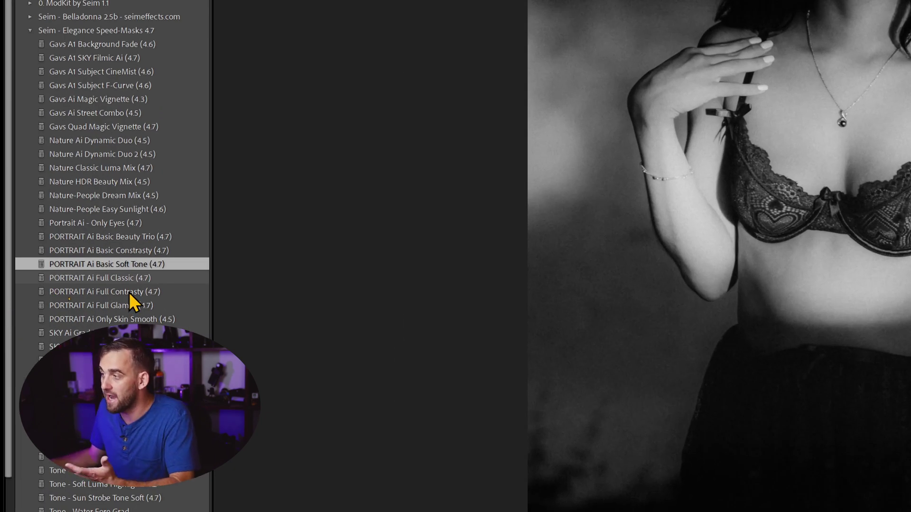
{"action": "left_click", "coordinate": [121, 262]}
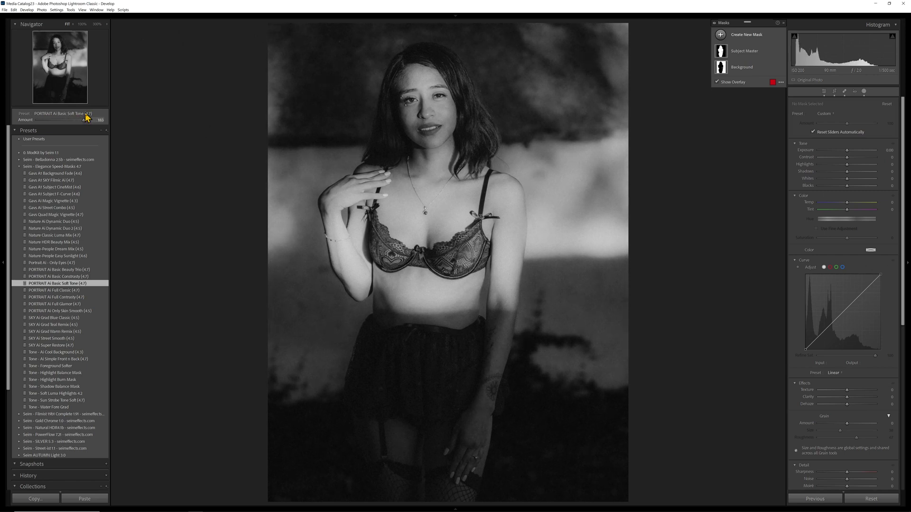
Set the Basic Soft Tone preset Amount to 190.
{"action": "mouse_move", "coordinate": [86, 117]}
{"action": "left_mouse_down"}
{"action": "mouse_move", "coordinate": [35, 116]}
{"action": "mouse_move", "coordinate": [91, 116]}
{"action": "mouse_move", "coordinate": [80, 119]}
{"action": "left_mouse_up"}
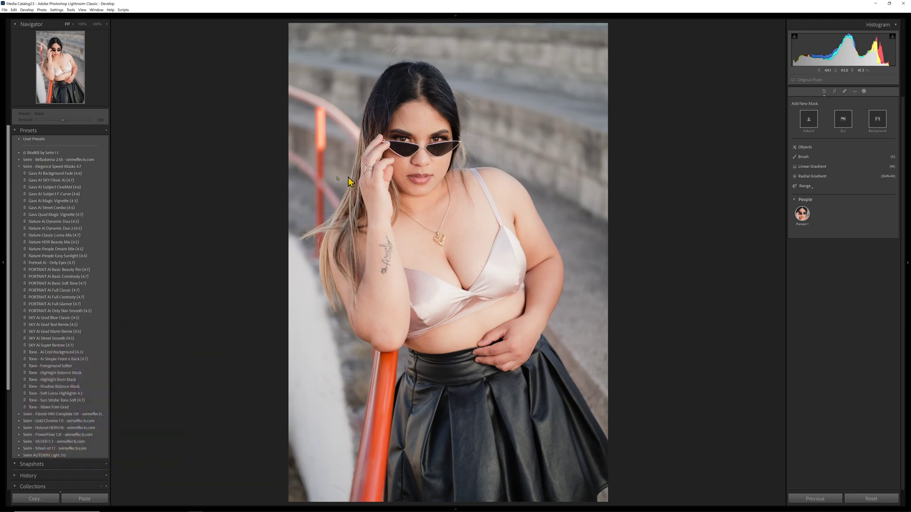
Apply PORTRAIT Ai Full Classic (4.7) to the sunglasses portrait and reset global Exposure to 0.00.
{"action": "left_click", "coordinate": [38, 289]}
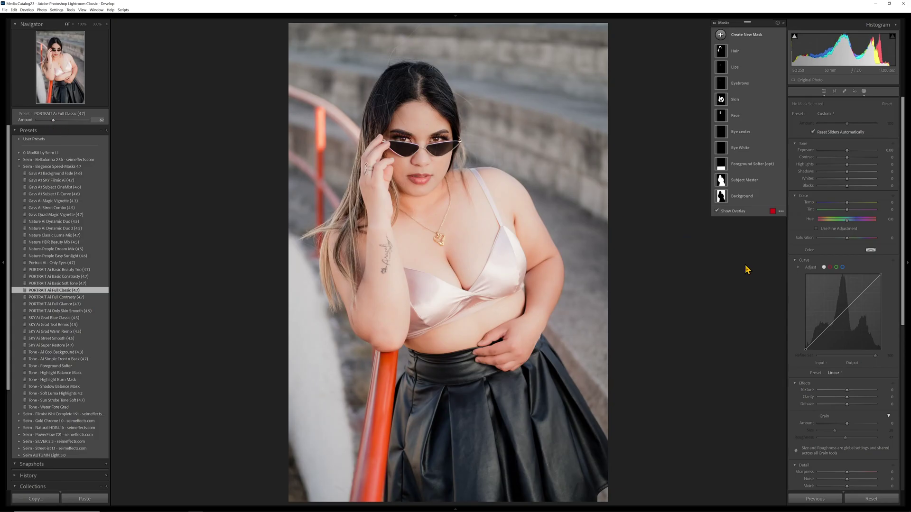
{"action": "scroll", "coordinate": [884, 402], "scroll_direction": "down", "scroll_amount": 3}
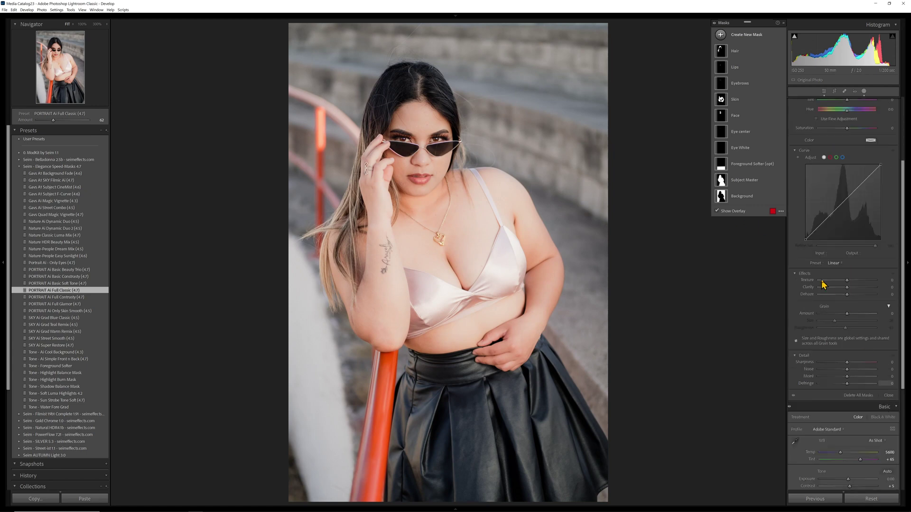
{"action": "scroll", "coordinate": [856, 416], "scroll_direction": "down", "scroll_amount": 3}
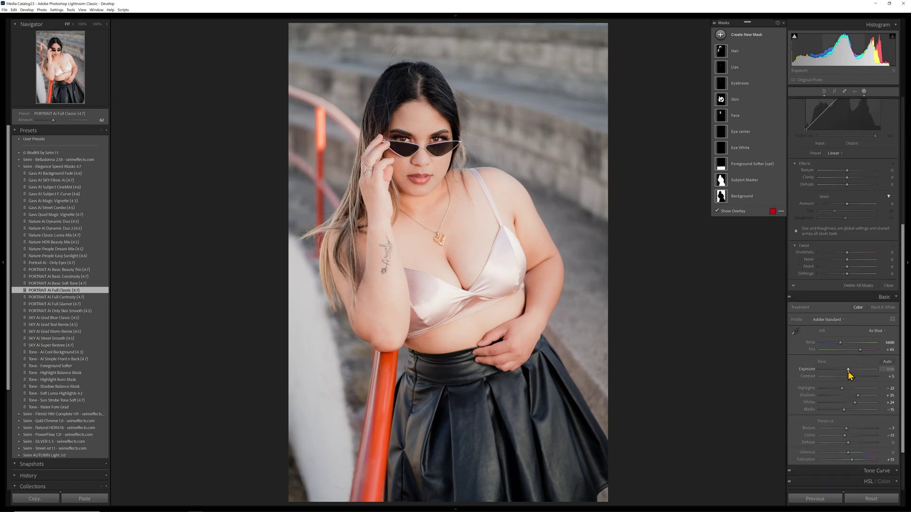
{"action": "double_click", "coordinate": [848, 370]}
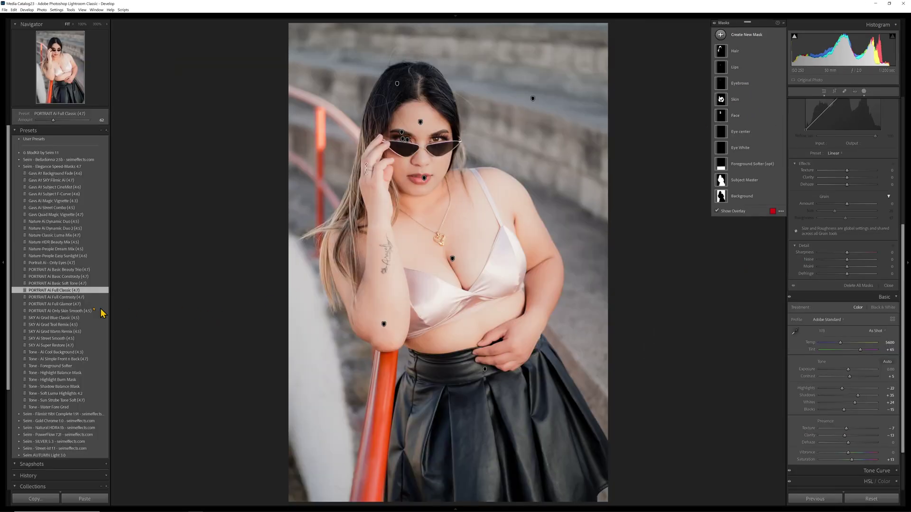
Try Full Glamor, then apply Portrait Ai - Only Eyes (4.7) for Eyebrows, Eye Center and Eye White masks.
{"action": "left_click", "coordinate": [38, 305]}
{"action": "left_click", "coordinate": [30, 263]}
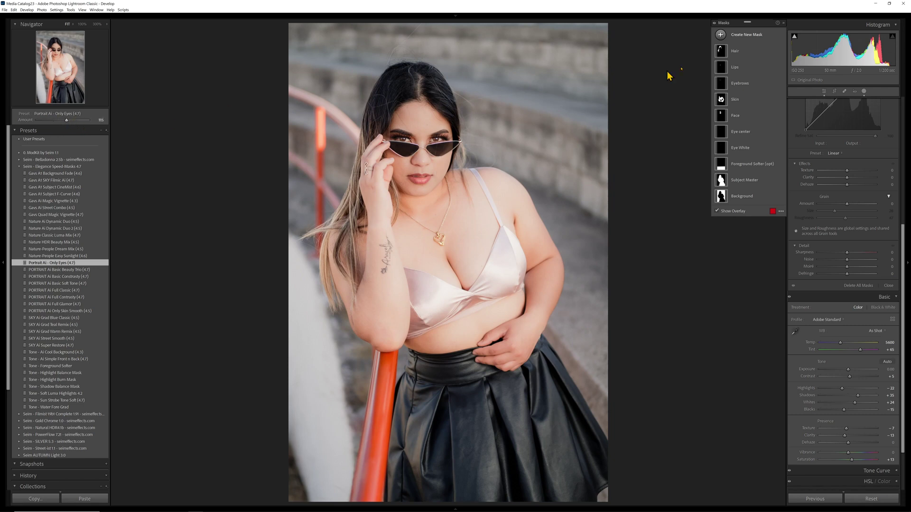
{"action": "mouse_move", "coordinate": [718, 110]}
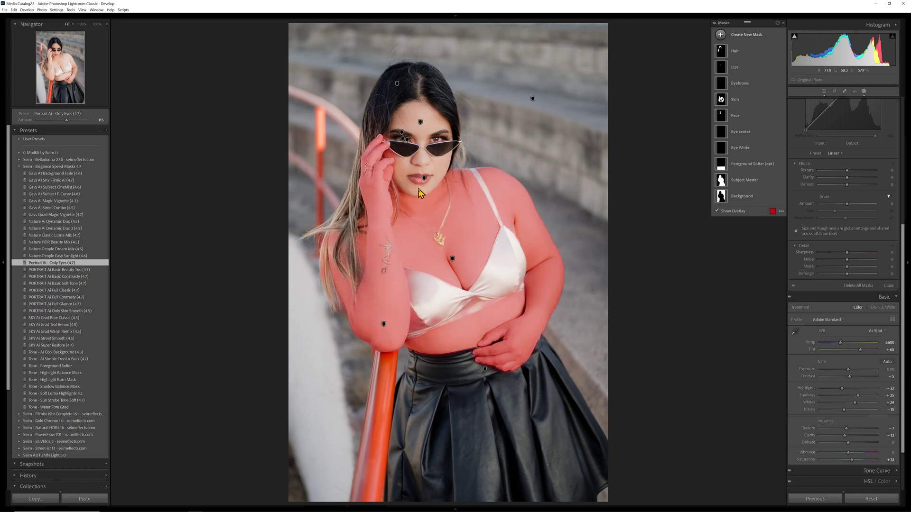